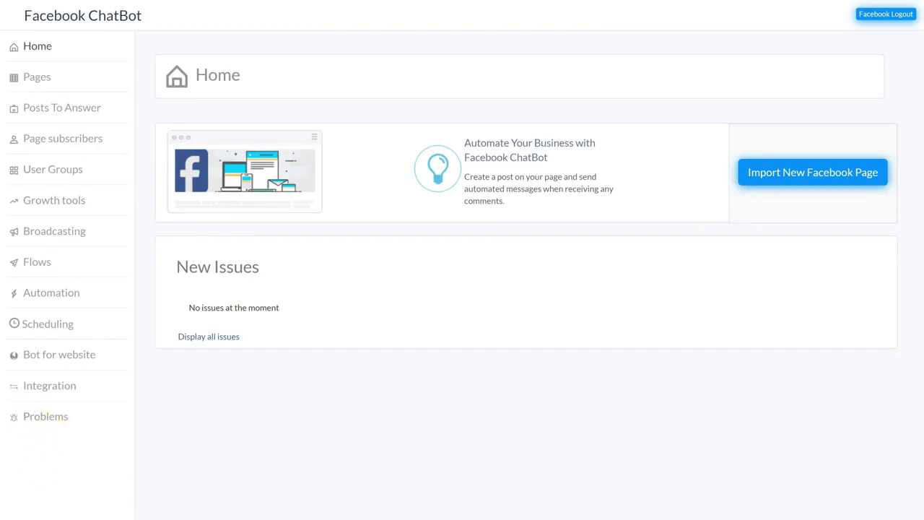
# - Create a bot for website named Testbot on The Builderall Nomad page
pyautogui.click(63, 356)
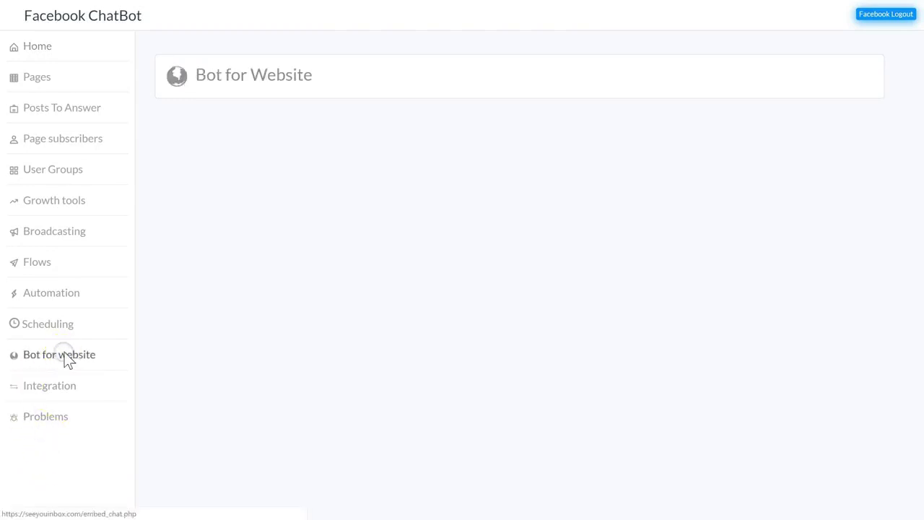
pyautogui.click(233, 159)
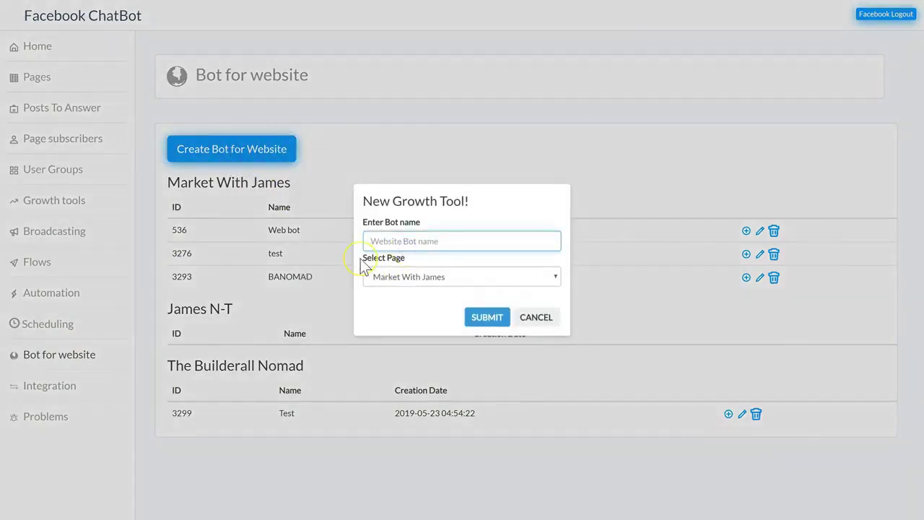
pyautogui.write('Testbot')
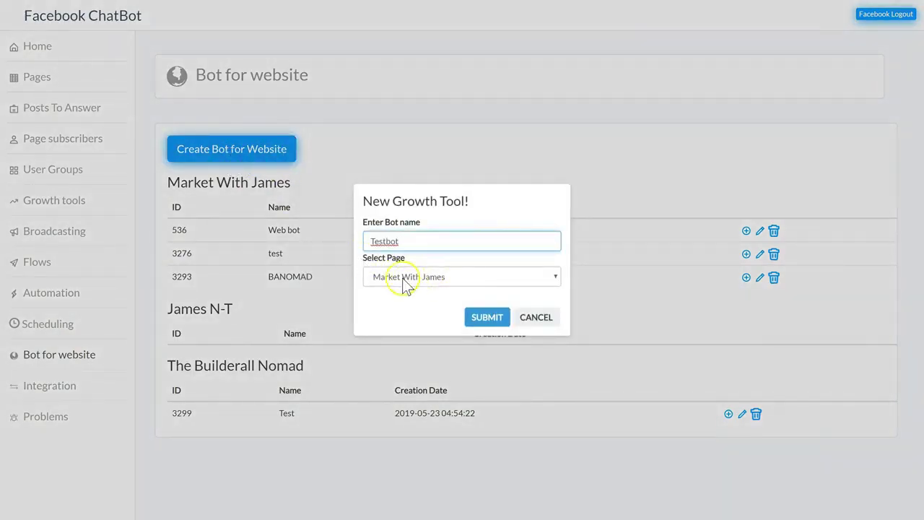
pyautogui.click(408, 278)
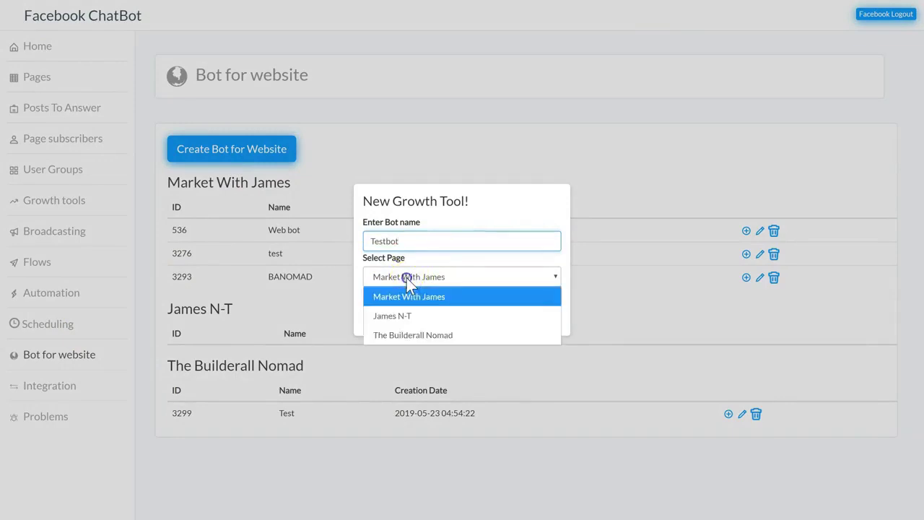
pyautogui.click(431, 342)
pyautogui.click(489, 315)
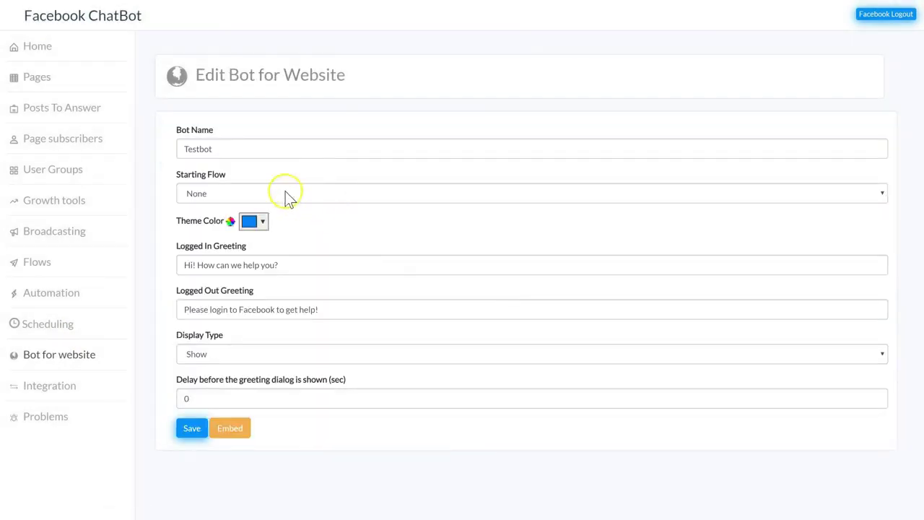
# - Set Testbot's starting flow to the first Builderall Leadgeneration Chatbot entry and save the bot
pyautogui.click(273, 193)
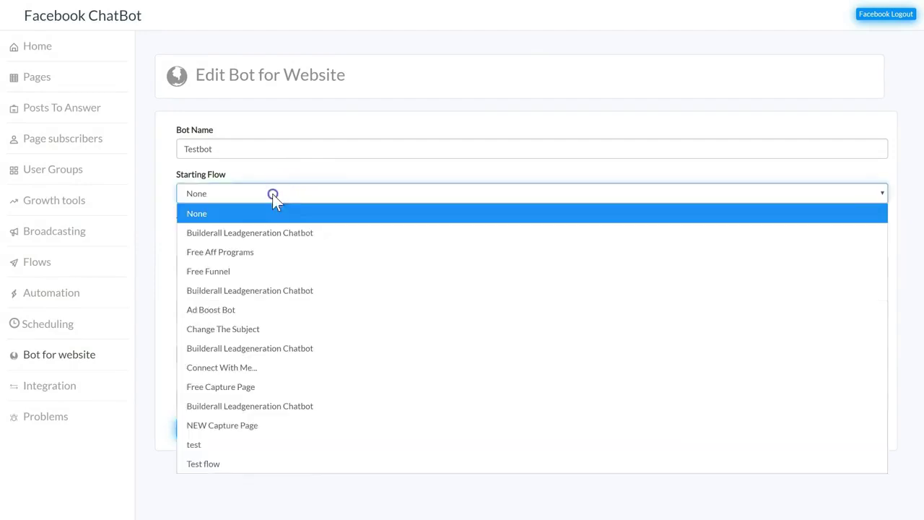
pyautogui.click(246, 234)
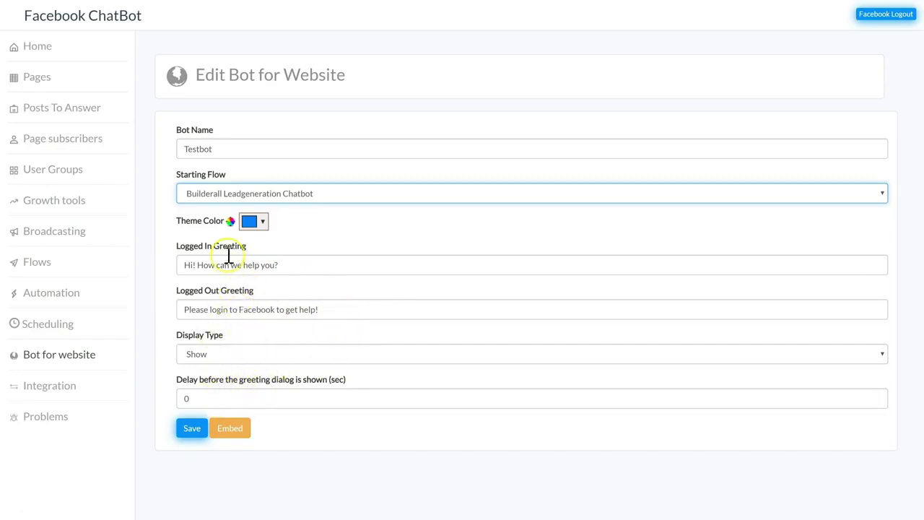
pyautogui.click(191, 433)
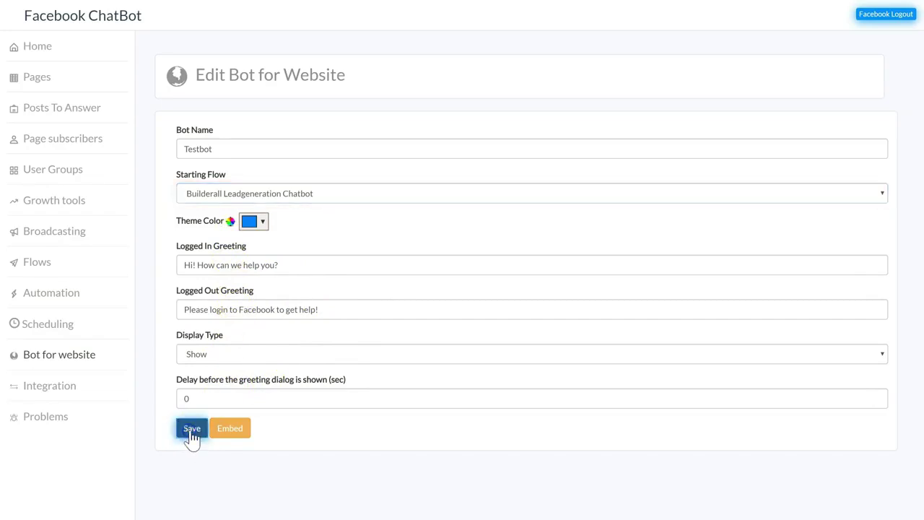
pyautogui.press('Return')
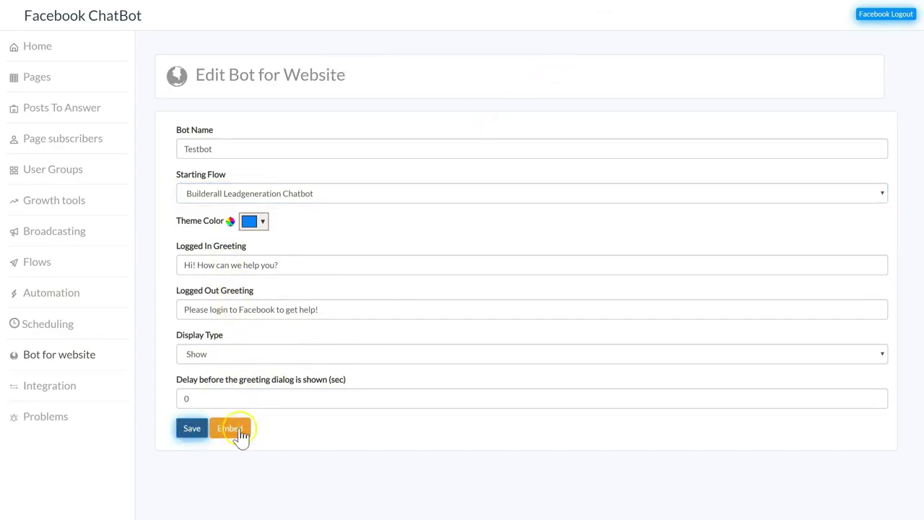
pyautogui.click(240, 434)
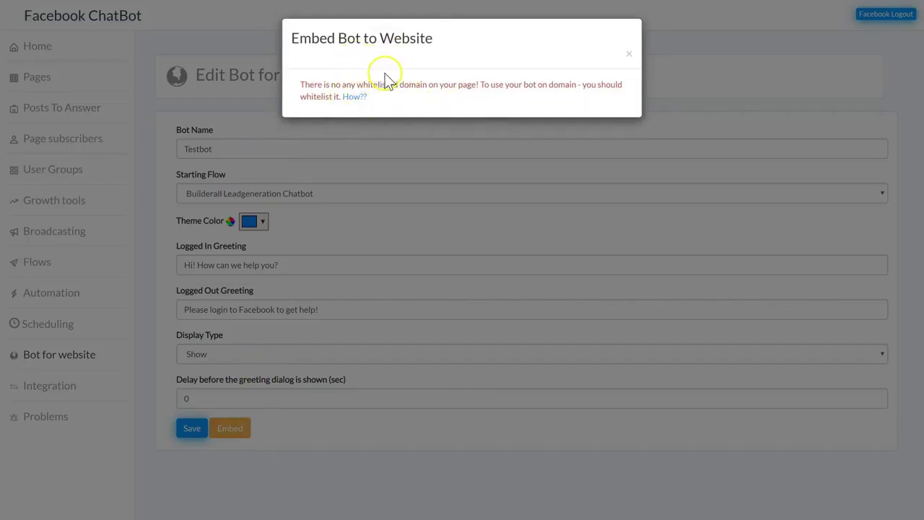
pyautogui.click(357, 97)
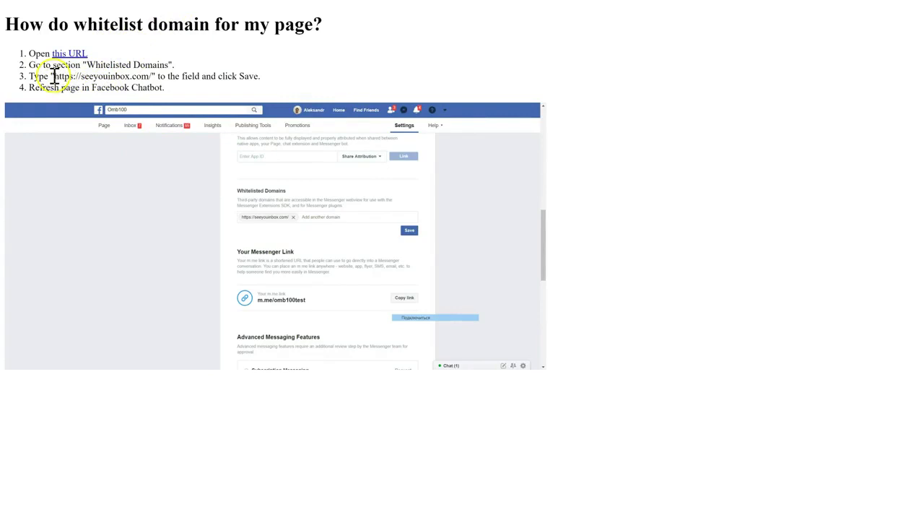
pyautogui.moveTo(66, 76); pyautogui.dragTo(131, 76)
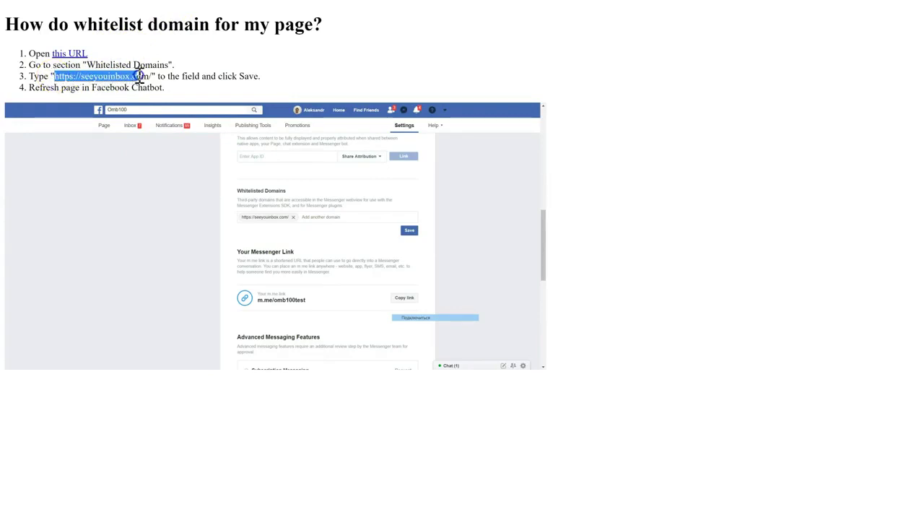
pyautogui.rightClick(141, 76)
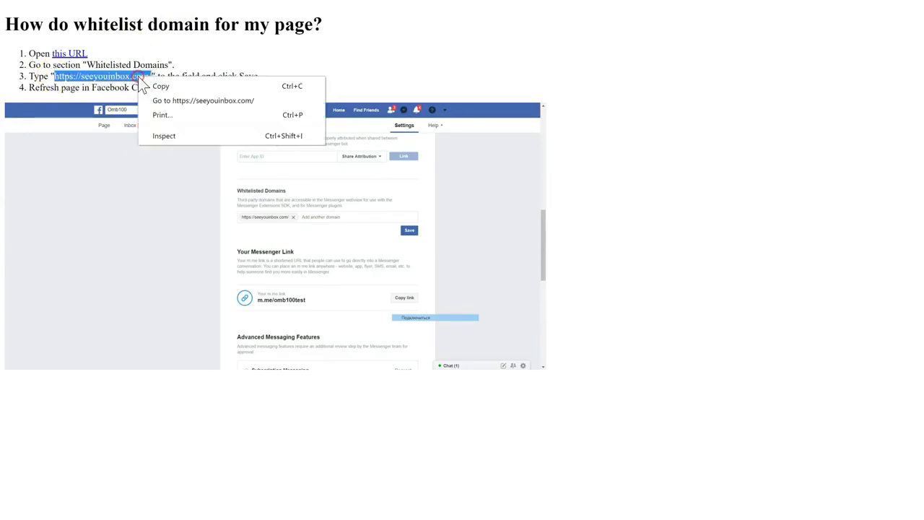
pyautogui.click(156, 84)
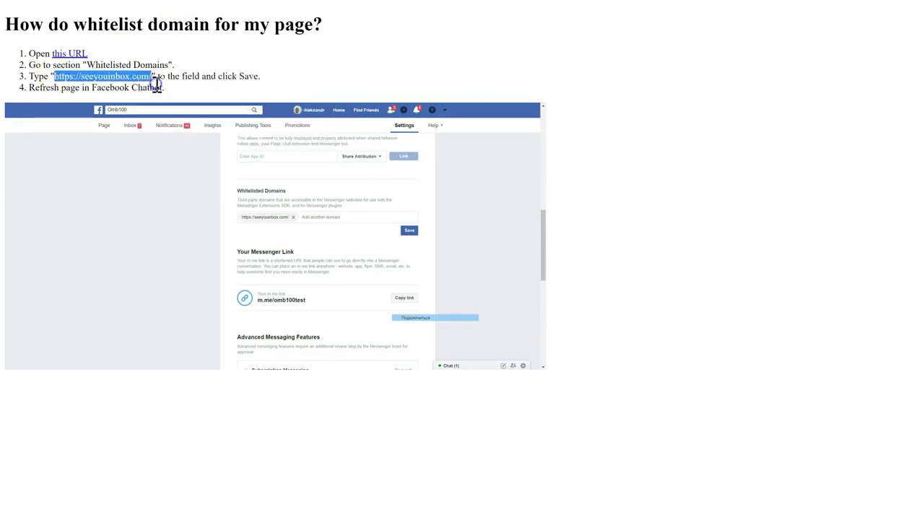
pyautogui.click(71, 55)
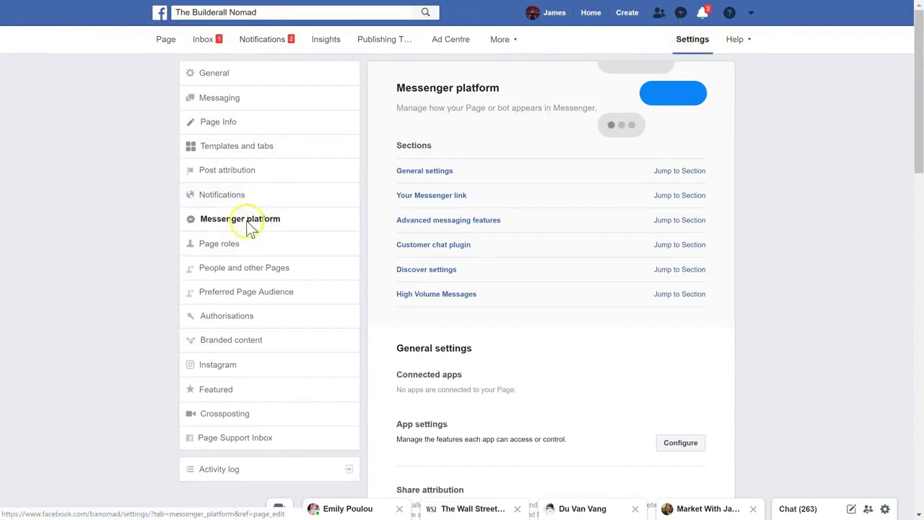
pyautogui.scroll(-6, 476, 245)
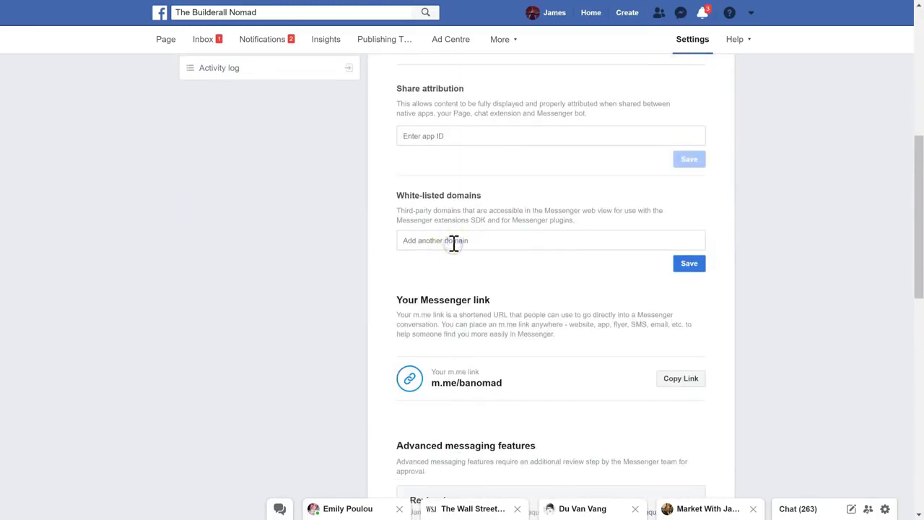
pyautogui.click(458, 240)
pyautogui.hotkey('ctrl', 'v')
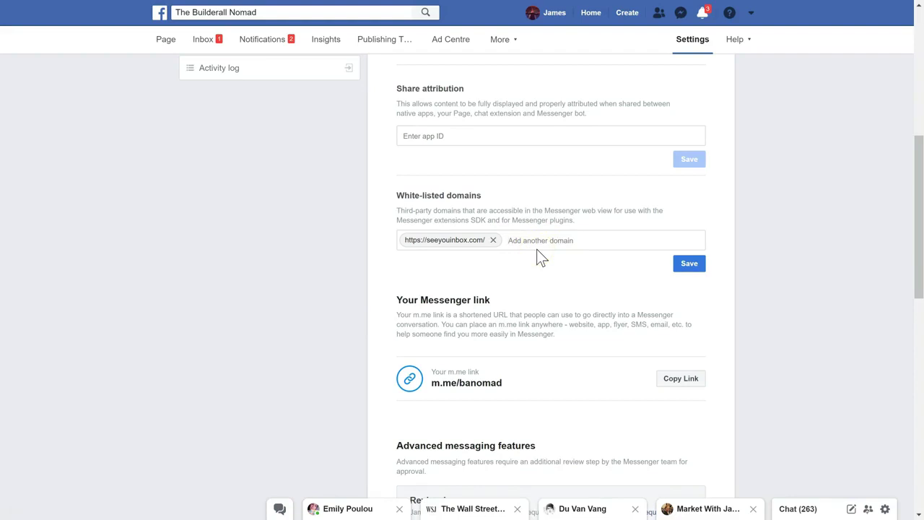
pyautogui.write('https://banomad.com')
pyautogui.press('Return')
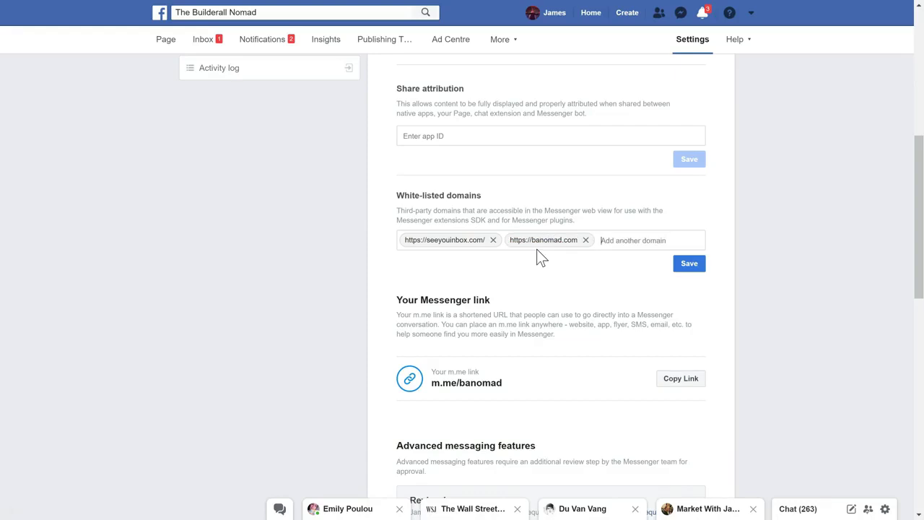
pyautogui.write('https://www.banomad.com')
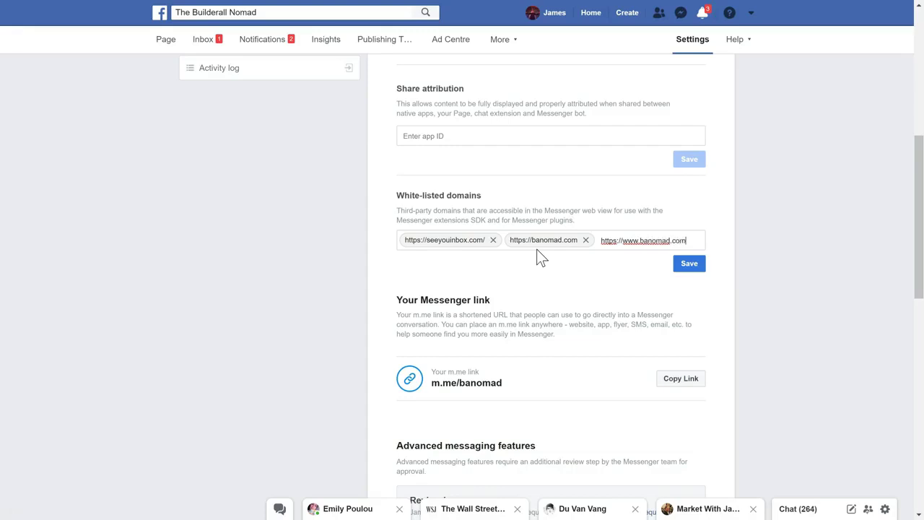
pyautogui.press('Return')
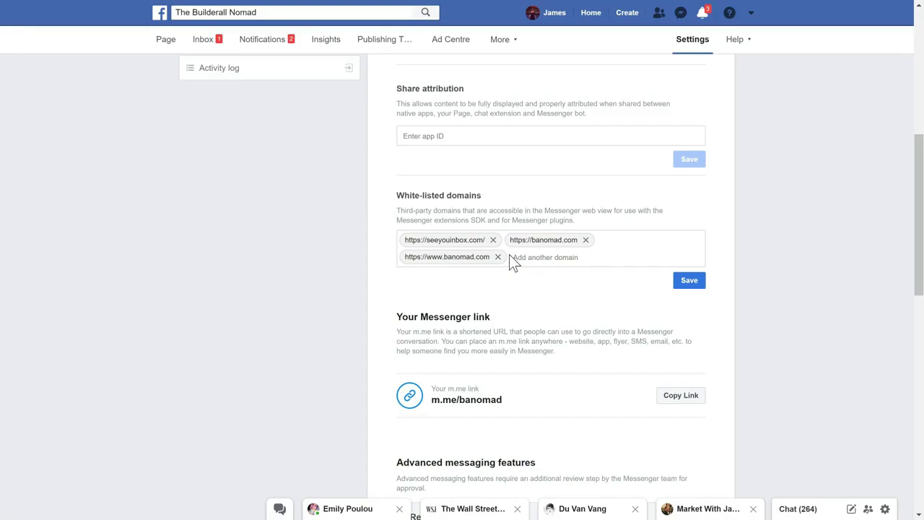
pyautogui.hotkey('ctrl', 'v')
pyautogui.write('https://omb11.com')
pyautogui.press('Return')
pyautogui.click(462, 266)
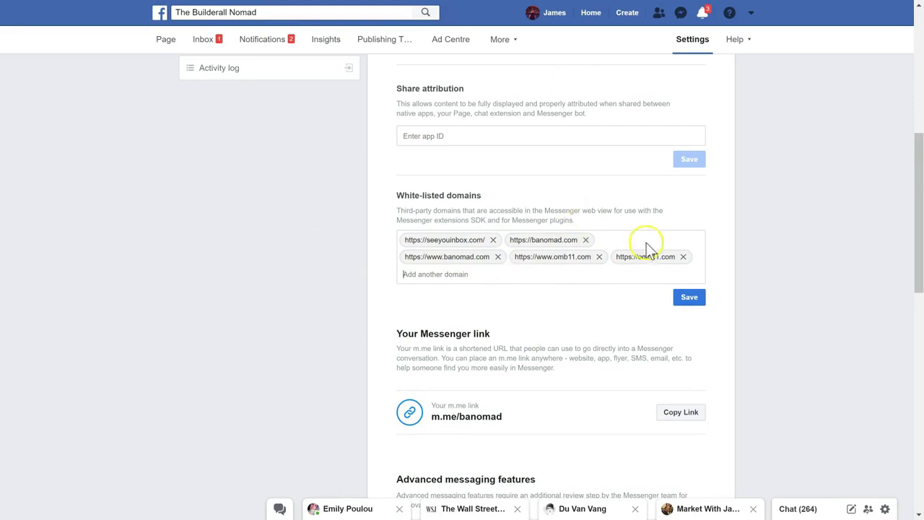
pyautogui.click(684, 297)
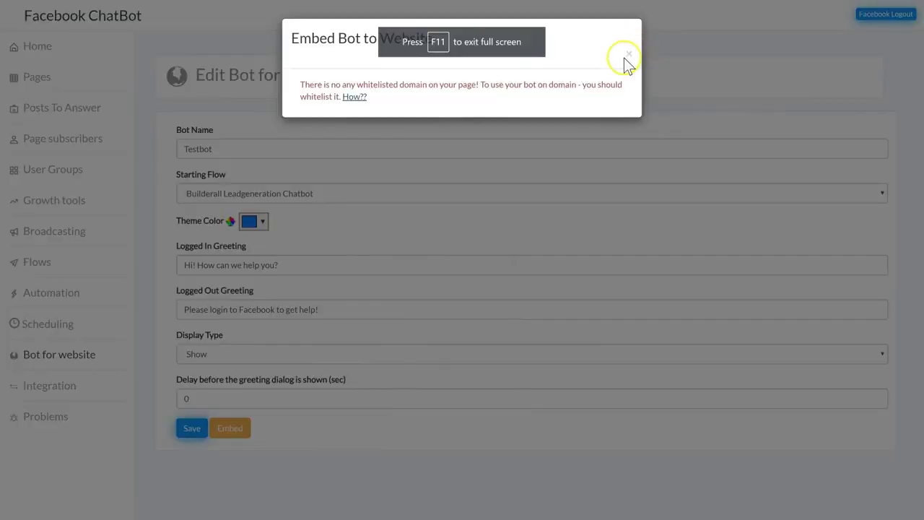
# - Return to Facebook ChatBot, close the embed dialog and refresh The Builderall Nomad in the pages list
pyautogui.click(624, 58)
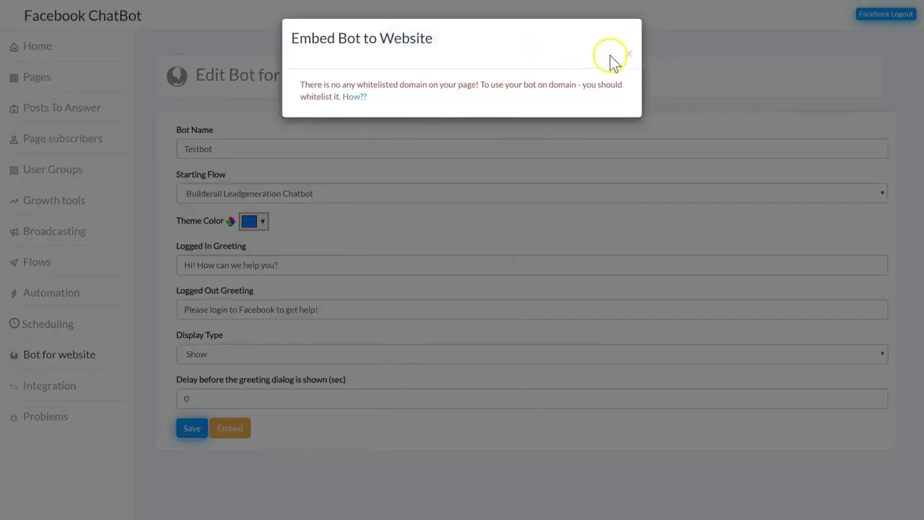
pyautogui.click(49, 72)
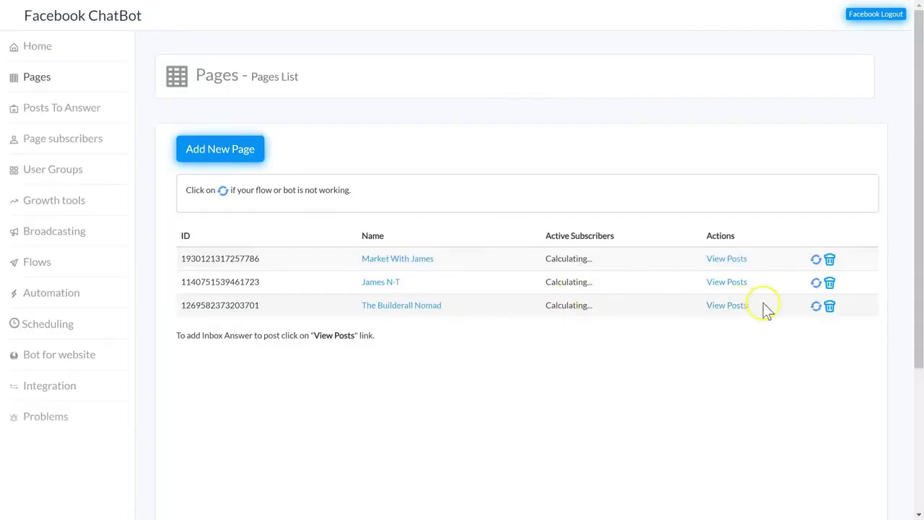
pyautogui.click(817, 307)
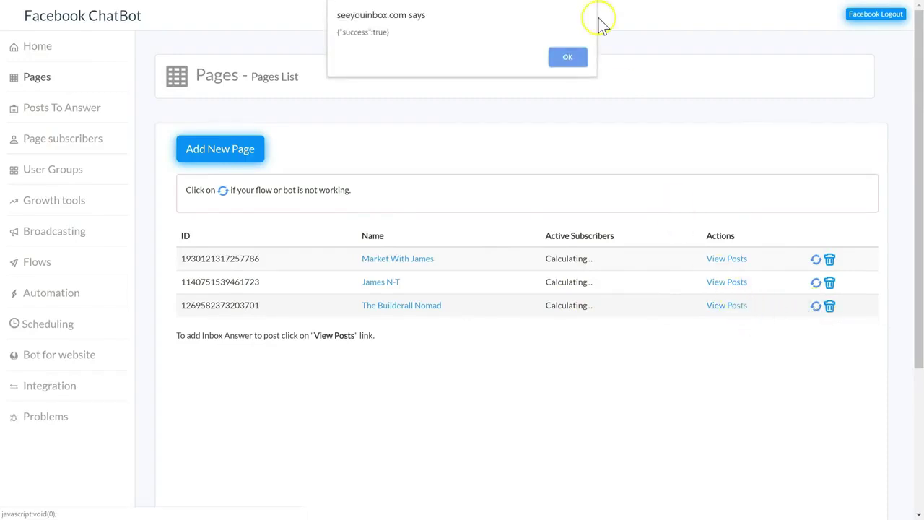
pyautogui.click(568, 57)
# - Reopen Testbot for editing and copy its website embed code to the clipboard
pyautogui.click(56, 365)
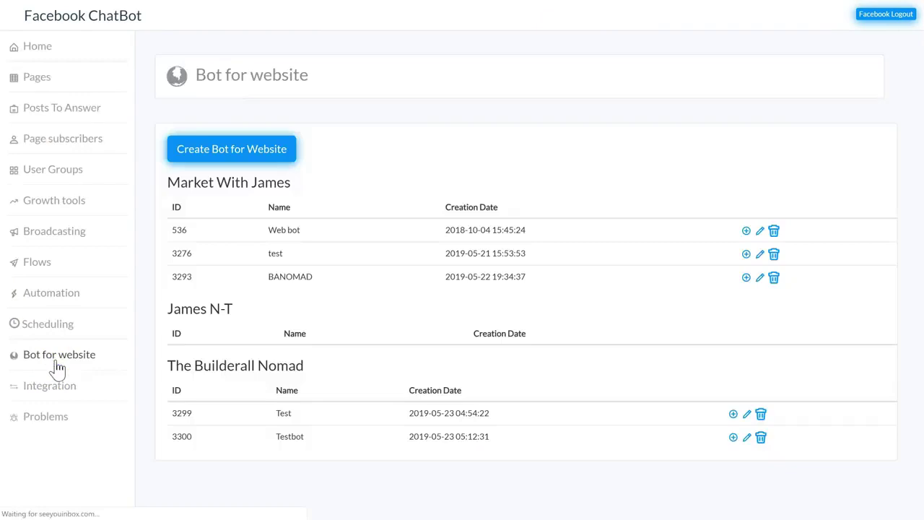
pyautogui.click(747, 438)
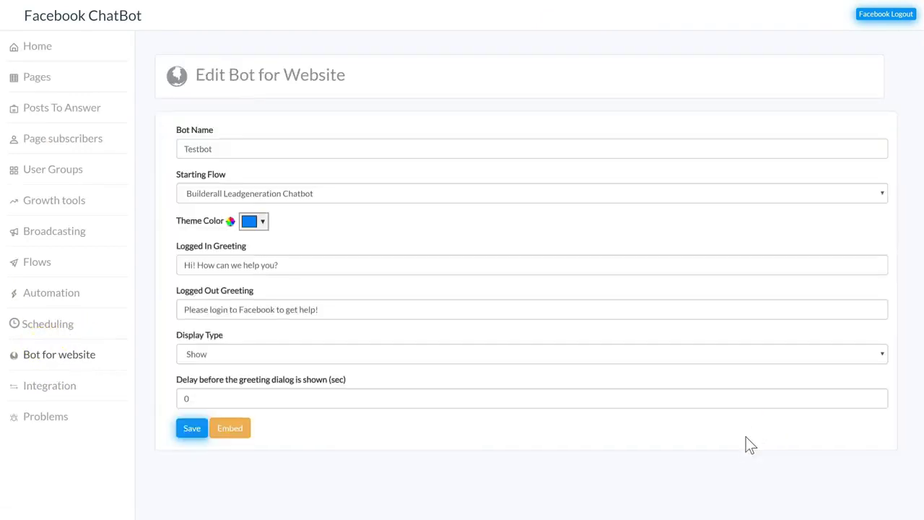
pyautogui.click(230, 429)
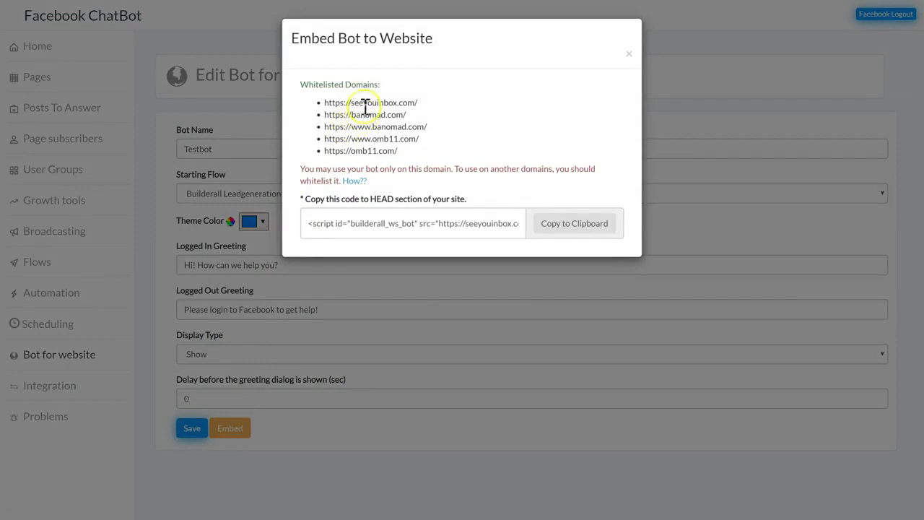
pyautogui.moveTo(332, 84); pyautogui.dragTo(388, 87)
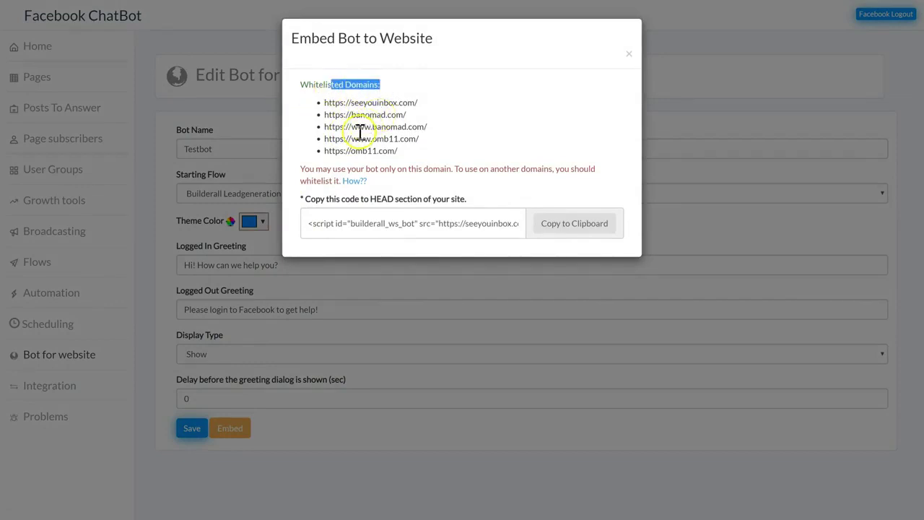
pyautogui.click(557, 225)
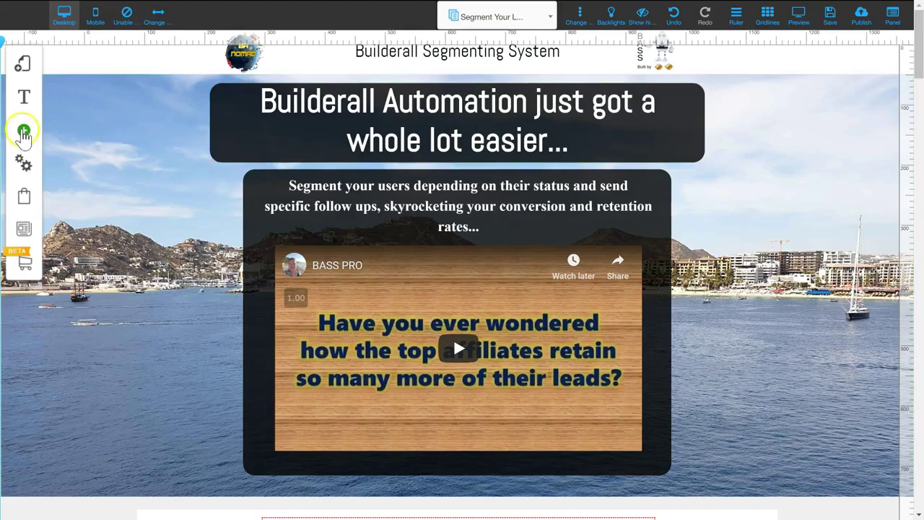
# - Add an HTML app element to the Builderall Segmenting System page
pyautogui.click(24, 132)
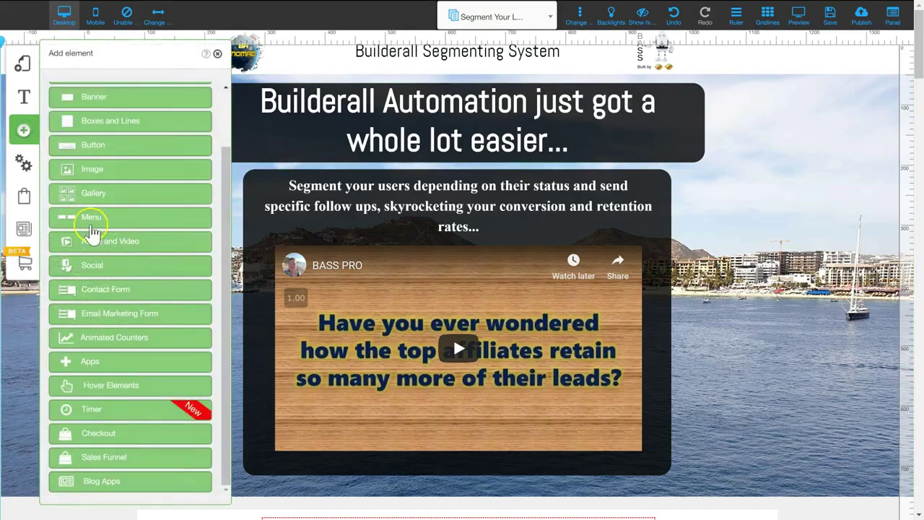
pyautogui.click(121, 365)
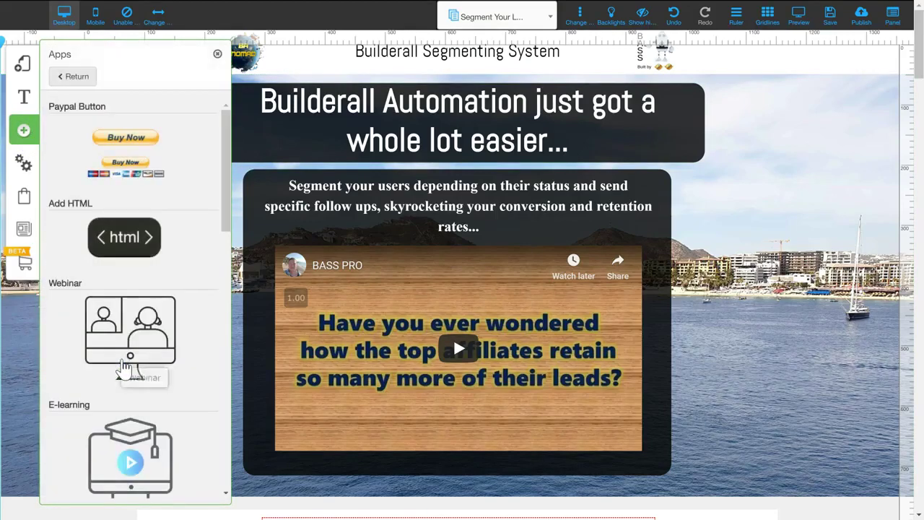
pyautogui.click(143, 239)
pyautogui.click(416, 177)
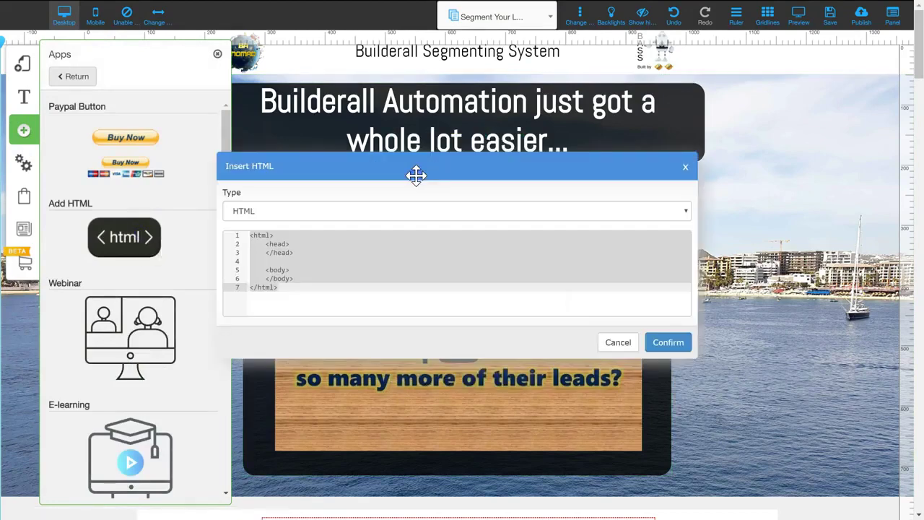
# - Insert the copied chatbot embed code within the head section of the HTML and confirm it
pyautogui.click(303, 243)
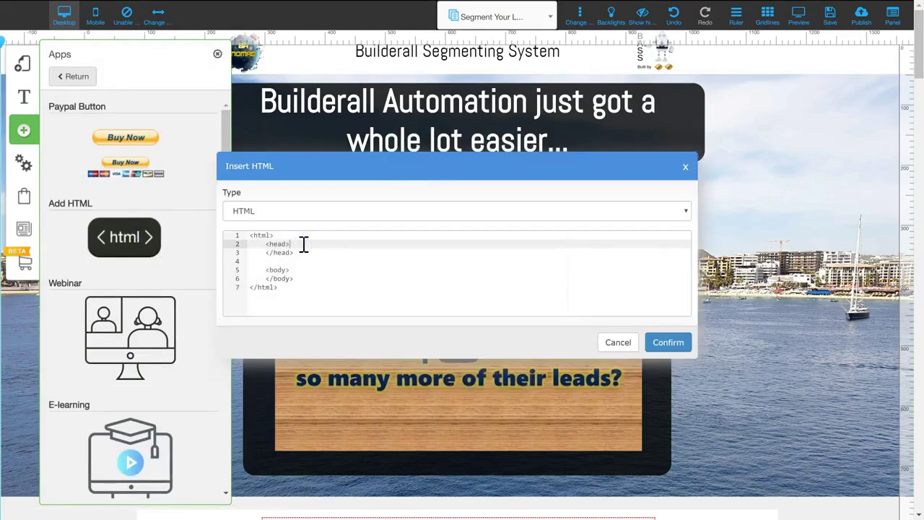
pyautogui.press('Return')
pyautogui.press('Return')
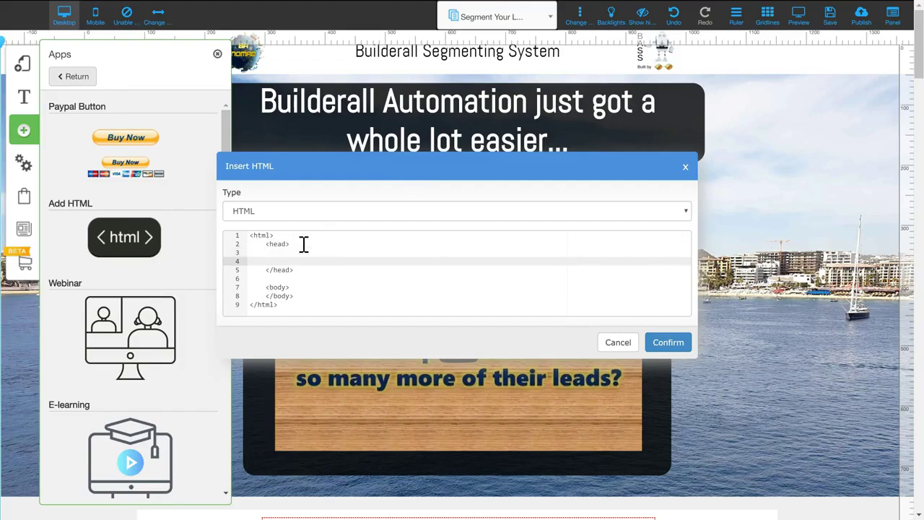
pyautogui.hotkey('ctrl', 'v')
pyautogui.click(669, 343)
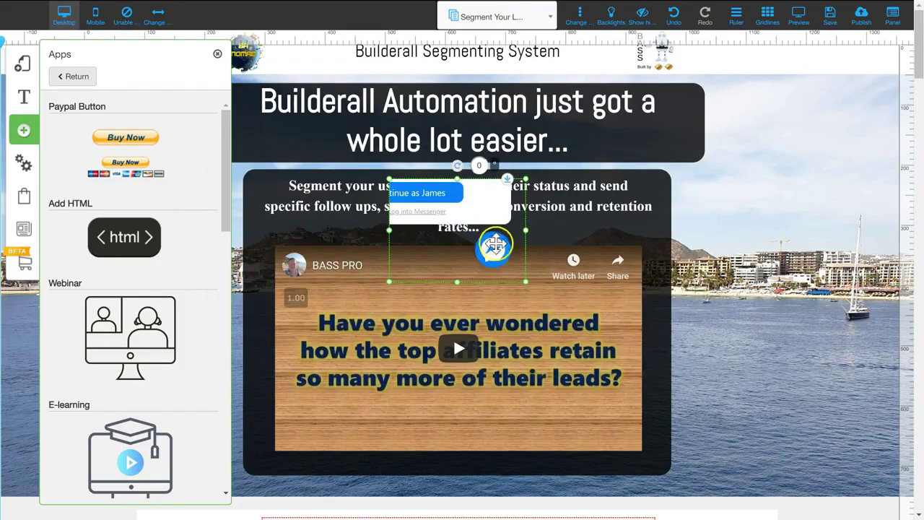
# - Enlarge the embedded chat element to about 420 by 350 so the whole greeting box fits
pyautogui.click(502, 249)
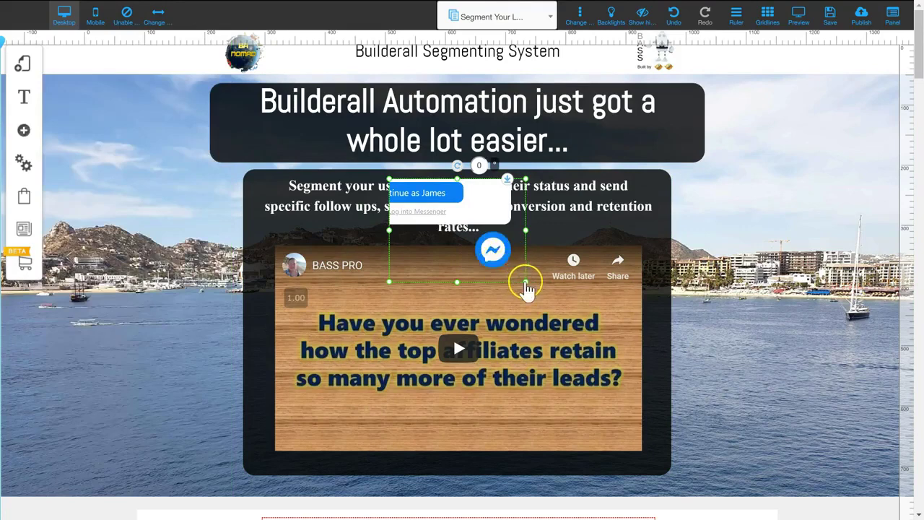
pyautogui.moveTo(527, 288); pyautogui.dragTo(645, 392)
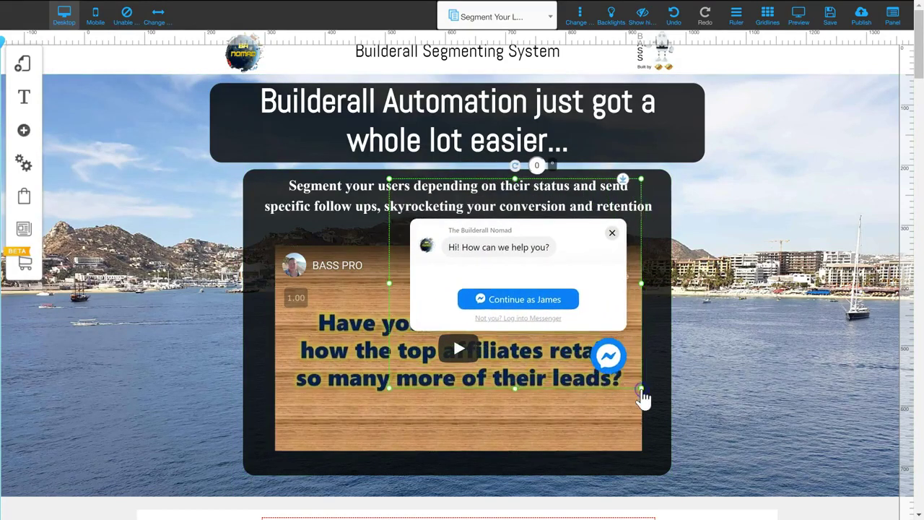
# - Pin the chat element to the page's bottom-right corner and stretch it upward to the headline's height
pyautogui.click(509, 277)
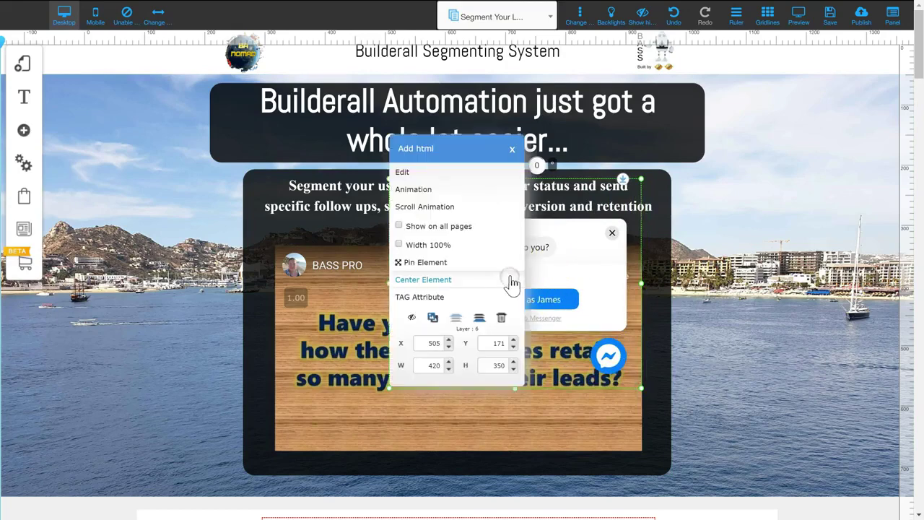
pyautogui.click(429, 263)
pyautogui.click(478, 311)
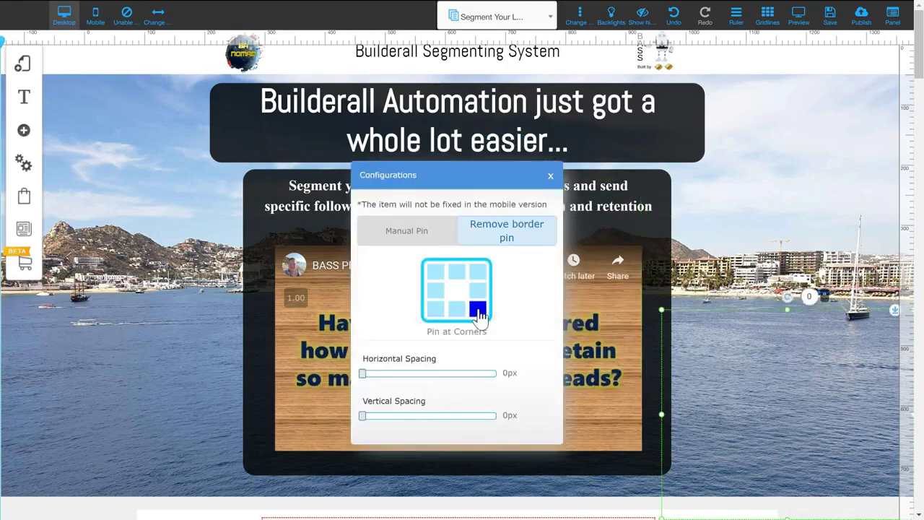
pyautogui.click(507, 231)
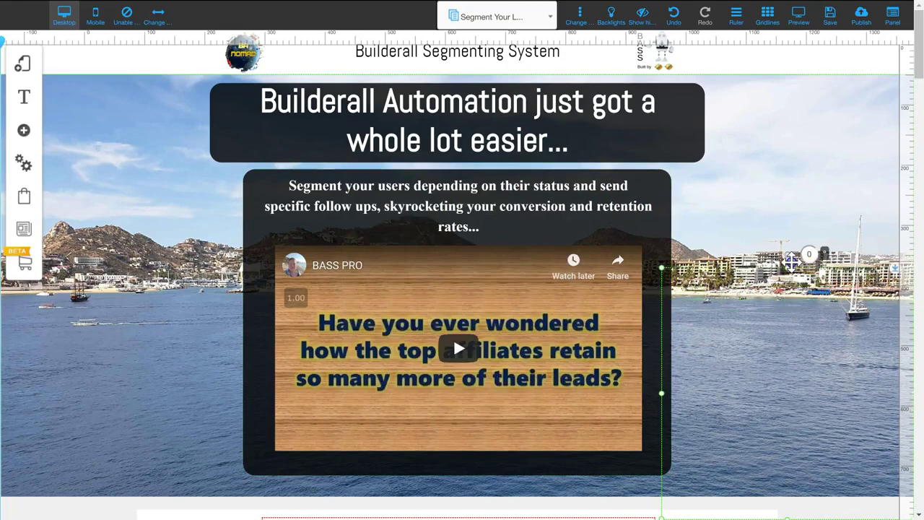
pyautogui.moveTo(790, 235); pyautogui.dragTo(789, 129)
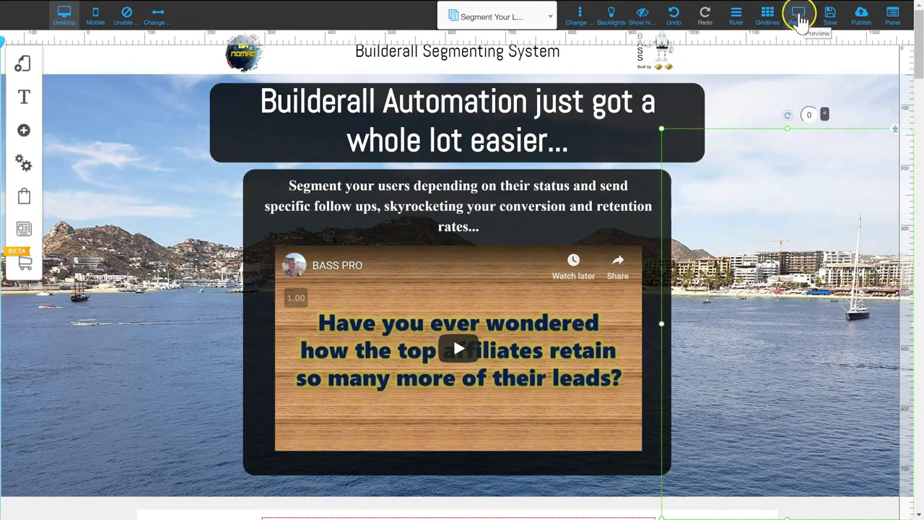
# - Preview the page and start the Messenger chat with the signed-in Facebook account
pyautogui.click(798, 19)
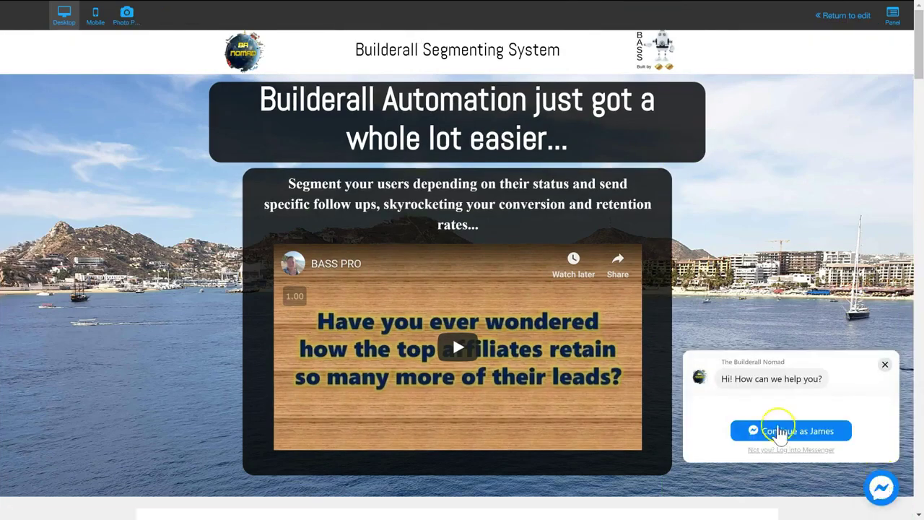
pyautogui.click(791, 435)
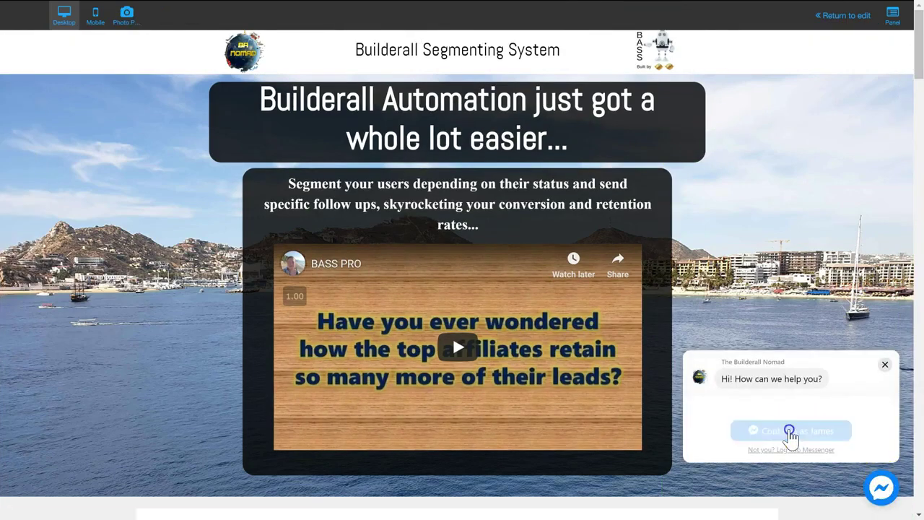
pyautogui.click(466, 285)
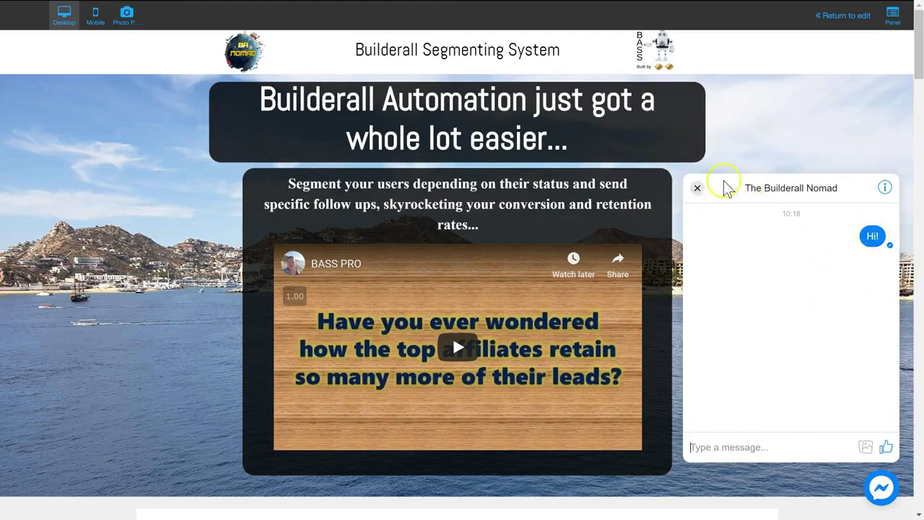
# - Return to editing and adjust the chat element's upper edge to sit just above the open chat window
pyautogui.click(832, 25)
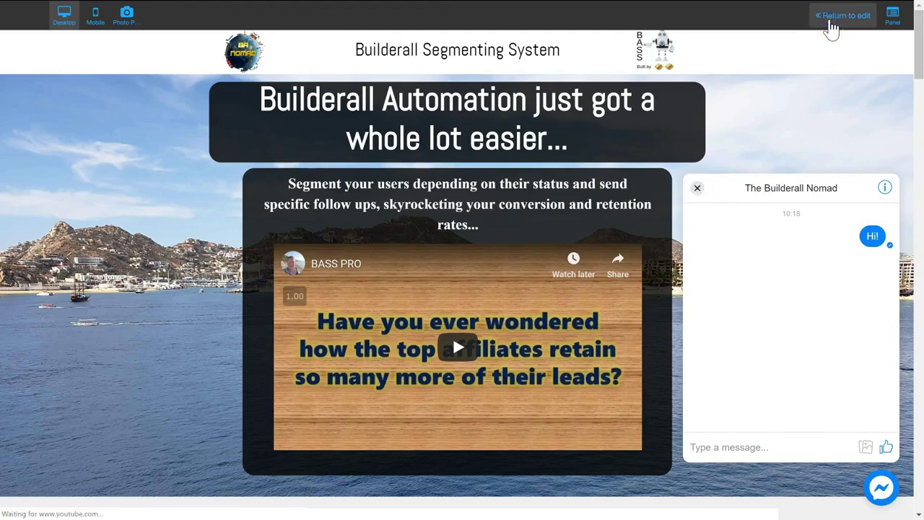
pyautogui.moveTo(818, 348); pyautogui.dragTo(782, 164)
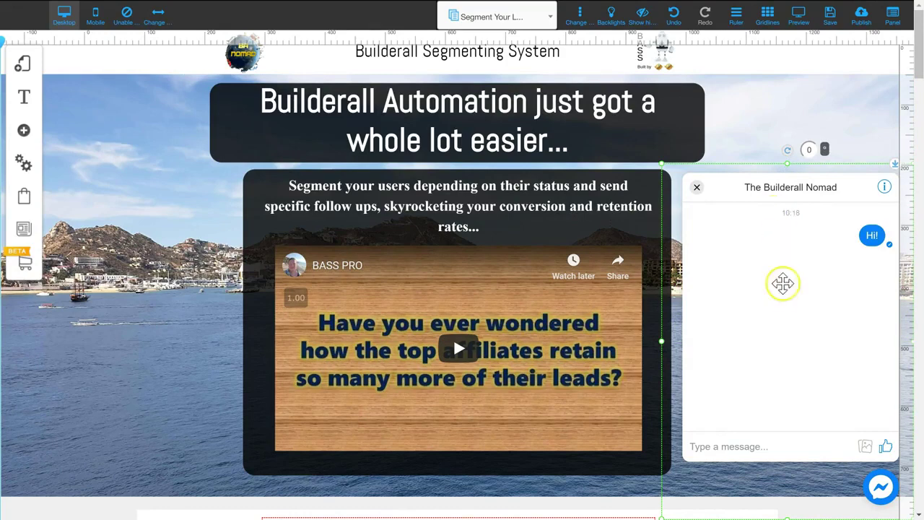